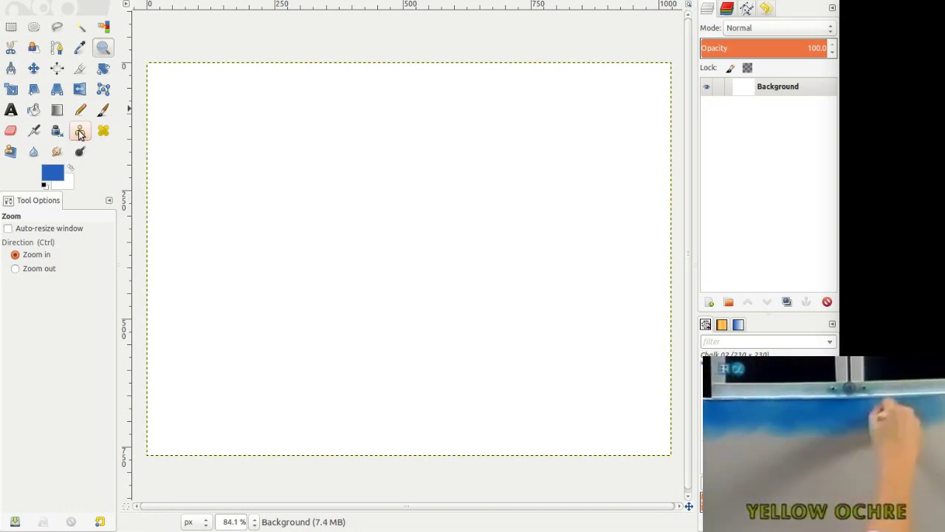
Paint a wide blue sky band with the Cell 01 brush and smudge it smooth.
{"action": "left_click", "coordinate": [102, 109]}
{"action": "left_click", "coordinate": [12, 280]}
{"action": "left_click", "coordinate": [453, 295]}
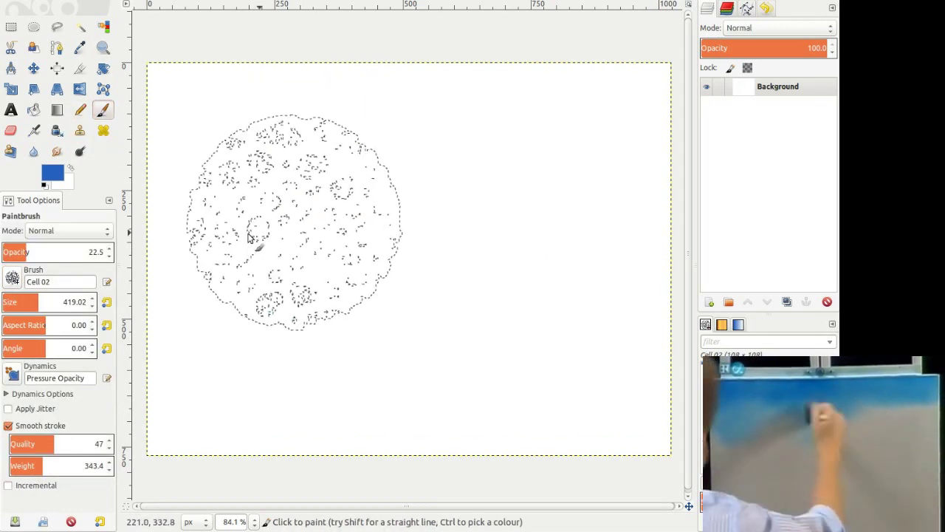
{"action": "key", "text": "ctrl+z"}
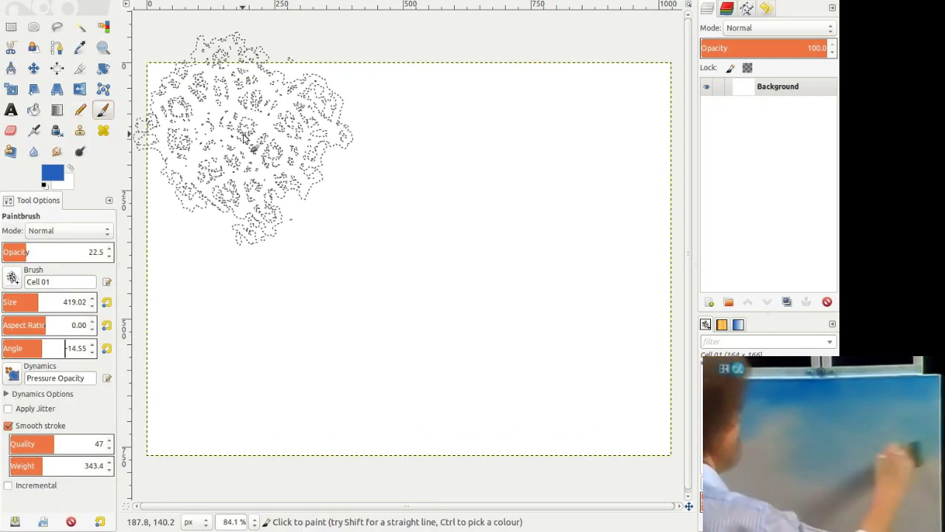
{"action": "mouse_move", "coordinate": [210, 111]}
{"action": "left_mouse_down"}
{"action": "mouse_move", "coordinate": [466, 147]}
{"action": "mouse_move", "coordinate": [192, 133]}
{"action": "mouse_move", "coordinate": [436, 81]}
{"action": "mouse_move", "coordinate": [635, 247]}
{"action": "mouse_move", "coordinate": [566, 170]}
{"action": "mouse_move", "coordinate": [654, 189]}
{"action": "mouse_move", "coordinate": [458, 126]}
{"action": "mouse_move", "coordinate": [665, 148]}
{"action": "left_mouse_up"}
{"action": "key", "text": "s"}
{"action": "mouse_move", "coordinate": [250, 198]}
{"action": "left_mouse_down"}
{"action": "mouse_move", "coordinate": [595, 100]}
{"action": "mouse_move", "coordinate": [582, 369]}
{"action": "mouse_move", "coordinate": [346, 319]}
{"action": "mouse_move", "coordinate": [167, 234]}
{"action": "mouse_move", "coordinate": [211, 116]}
{"action": "mouse_move", "coordinate": [613, 253]}
{"action": "mouse_move", "coordinate": [249, 158]}
{"action": "mouse_move", "coordinate": [386, 440]}
{"action": "left_mouse_up"}
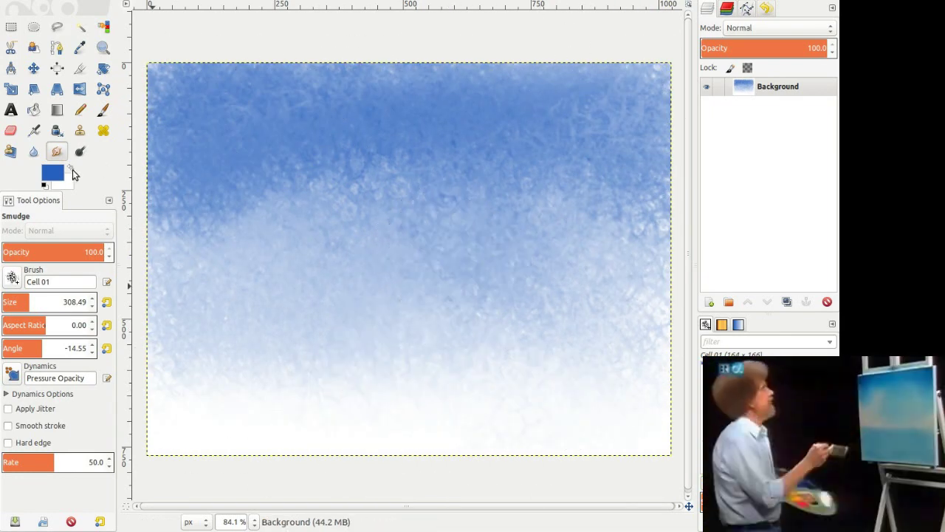
Paint a near-white cloud in the upper left and smudge it larger and softer.
{"action": "left_click", "coordinate": [70, 169]}
{"action": "left_click", "coordinate": [50, 172]}
{"action": "left_click", "coordinate": [229, 275]}
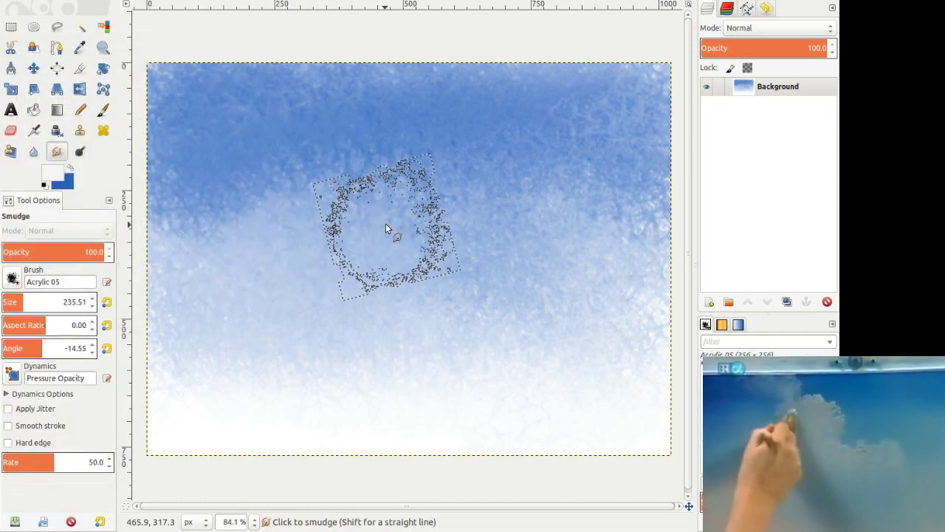
{"action": "mouse_move", "coordinate": [299, 150]}
{"action": "left_mouse_down"}
{"action": "mouse_move", "coordinate": [306, 158]}
{"action": "mouse_move", "coordinate": [255, 151]}
{"action": "mouse_move", "coordinate": [322, 196]}
{"action": "mouse_move", "coordinate": [189, 200]}
{"action": "left_mouse_up"}
{"action": "key", "text": "s"}
{"action": "mouse_move", "coordinate": [285, 211]}
{"action": "left_mouse_down"}
{"action": "mouse_move", "coordinate": [190, 254]}
{"action": "mouse_move", "coordinate": [429, 308]}
{"action": "left_mouse_up"}
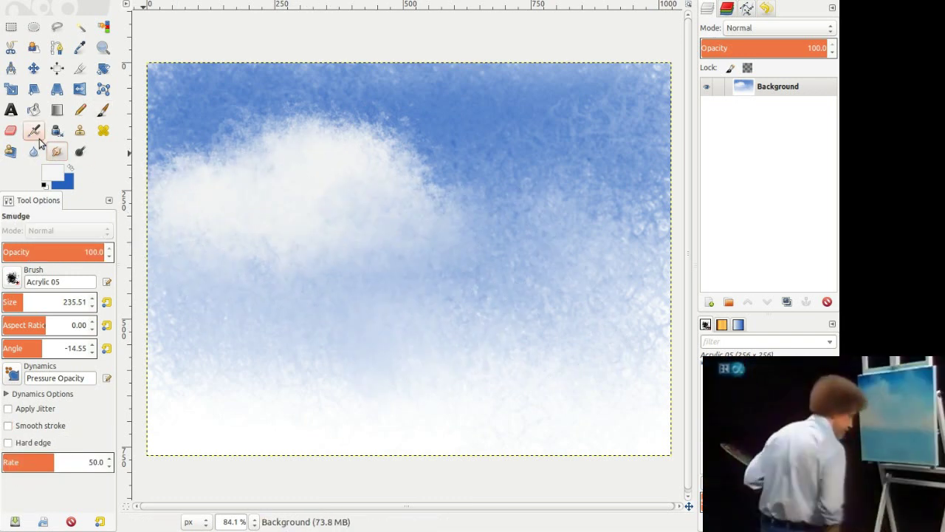
{"action": "left_click", "coordinate": [103, 109]}
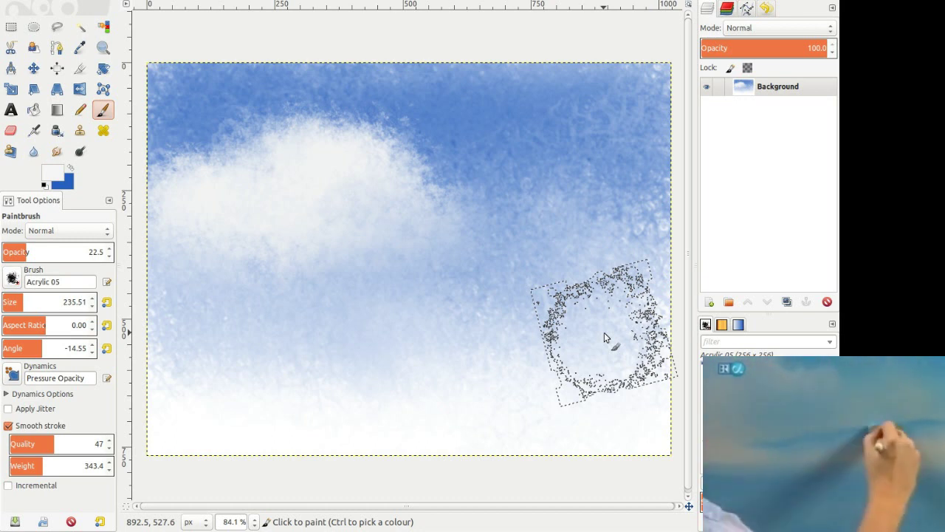
Paint blue across the lower canvas at about 36.6 opacity.
{"action": "key", "text": "x"}
{"action": "left_click_drag", "start_coordinate": [543, 396], "coordinate": [177, 402]}
{"action": "left_click_drag", "start_coordinate": [44, 253], "coordinate": [59, 254]}
{"action": "mouse_move", "coordinate": [178, 413]}
{"action": "left_mouse_down"}
{"action": "mouse_move", "coordinate": [669, 413]}
{"action": "mouse_move", "coordinate": [612, 422]}
{"action": "mouse_move", "coordinate": [632, 413]}
{"action": "mouse_move", "coordinate": [576, 382]}
{"action": "mouse_move", "coordinate": [622, 314]}
{"action": "mouse_move", "coordinate": [608, 367]}
{"action": "mouse_move", "coordinate": [291, 375]}
{"action": "mouse_move", "coordinate": [316, 372]}
{"action": "mouse_move", "coordinate": [457, 432]}
{"action": "mouse_move", "coordinate": [192, 437]}
{"action": "left_mouse_up"}
Set a darker navy colour with brush size about 79 and angle 6.38.
{"action": "left_click", "coordinate": [53, 172]}
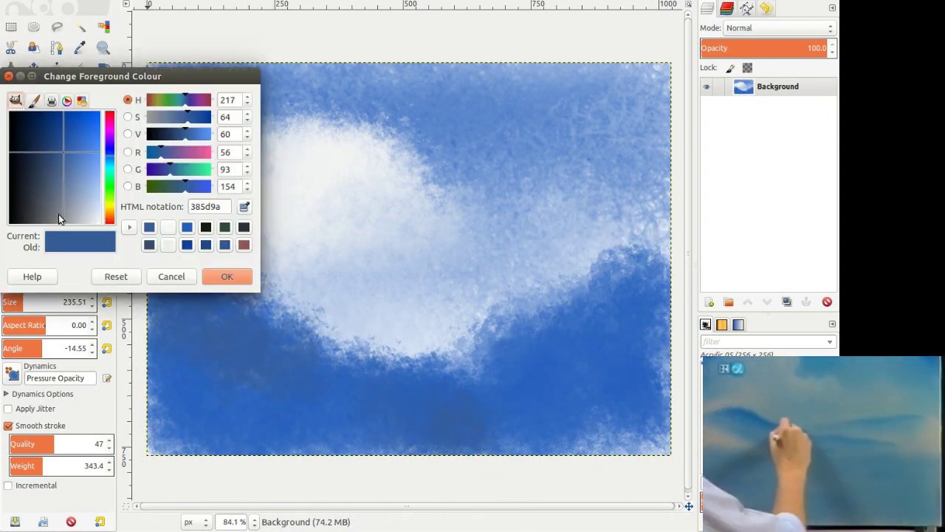
{"action": "left_click", "coordinate": [58, 218]}
{"action": "left_click", "coordinate": [226, 276]}
{"action": "mouse_move", "coordinate": [270, 361]}
{"action": "left_mouse_down"}
{"action": "mouse_move", "coordinate": [241, 413]}
{"action": "mouse_move", "coordinate": [262, 314]}
{"action": "mouse_move", "coordinate": [192, 401]}
{"action": "mouse_move", "coordinate": [373, 383]}
{"action": "mouse_move", "coordinate": [219, 439]}
{"action": "mouse_move", "coordinate": [343, 411]}
{"action": "left_mouse_up"}
{"action": "key", "text": "bracketleft"}
{"action": "key", "text": "bracketleft"}
{"action": "key", "text": "bracketleft"}
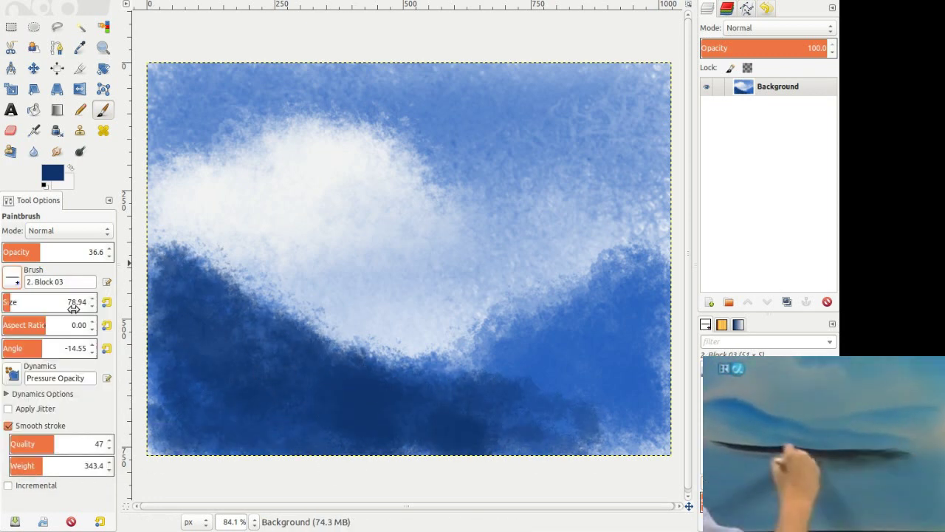
{"action": "left_click_drag", "start_coordinate": [42, 351], "coordinate": [46, 351]}
Paint a black horizon band across the mid-left at 68.7 opacity.
{"action": "key", "text": "d"}
{"action": "left_click_drag", "start_coordinate": [148, 330], "coordinate": [425, 355]}
{"action": "left_click", "coordinate": [72, 251]}
{"action": "mouse_move", "coordinate": [148, 330]}
{"action": "left_mouse_down"}
{"action": "mouse_move", "coordinate": [296, 353]}
{"action": "mouse_move", "coordinate": [453, 355]}
{"action": "left_mouse_up"}
{"action": "mouse_move", "coordinate": [177, 341]}
{"action": "left_mouse_down"}
{"action": "mouse_move", "coordinate": [435, 354]}
{"action": "mouse_move", "coordinate": [221, 344]}
{"action": "left_mouse_up"}
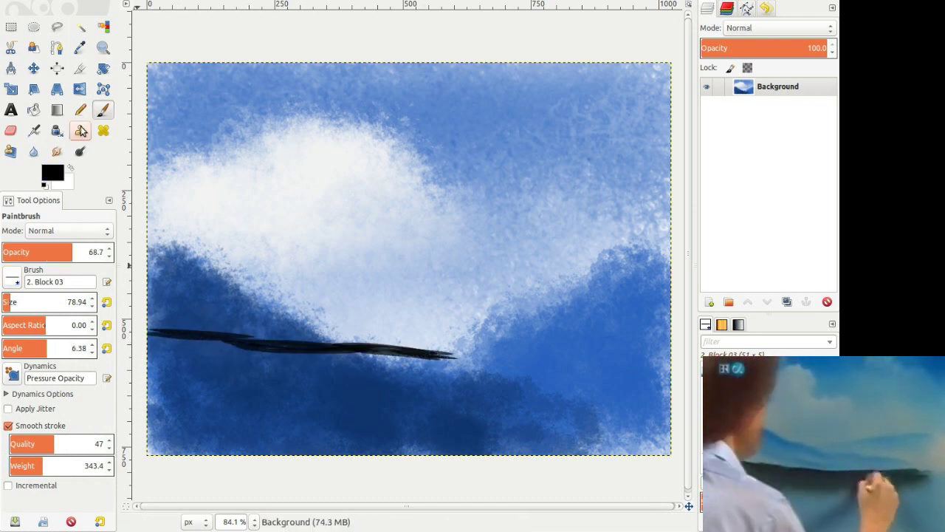
Smudge soft streaks down from the dark band at rate 92–100, undoing one stray streak.
{"action": "key", "text": "s"}
{"action": "left_click_drag", "start_coordinate": [55, 461], "coordinate": [98, 461]}
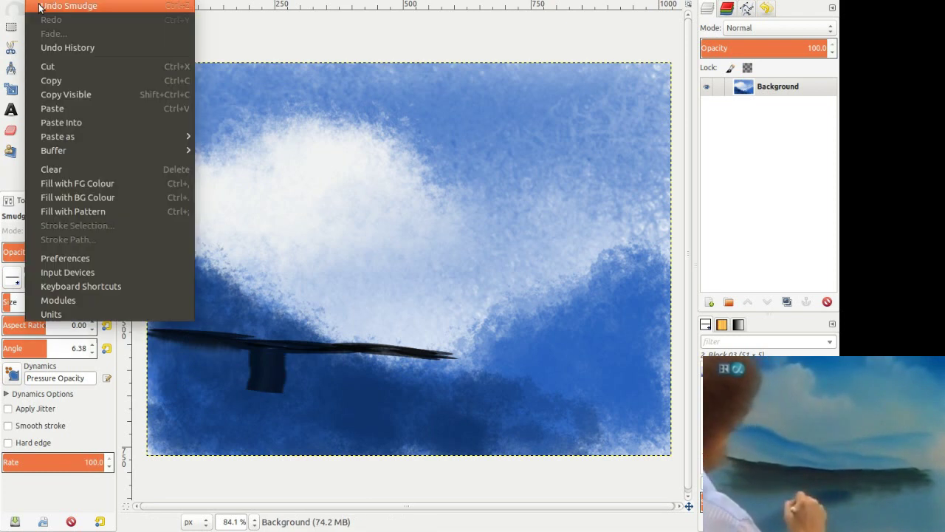
{"action": "left_click_drag", "start_coordinate": [194, 349], "coordinate": [227, 335]}
{"action": "left_click_drag", "start_coordinate": [380, 351], "coordinate": [390, 416]}
{"action": "left_click_drag", "start_coordinate": [414, 353], "coordinate": [424, 384]}
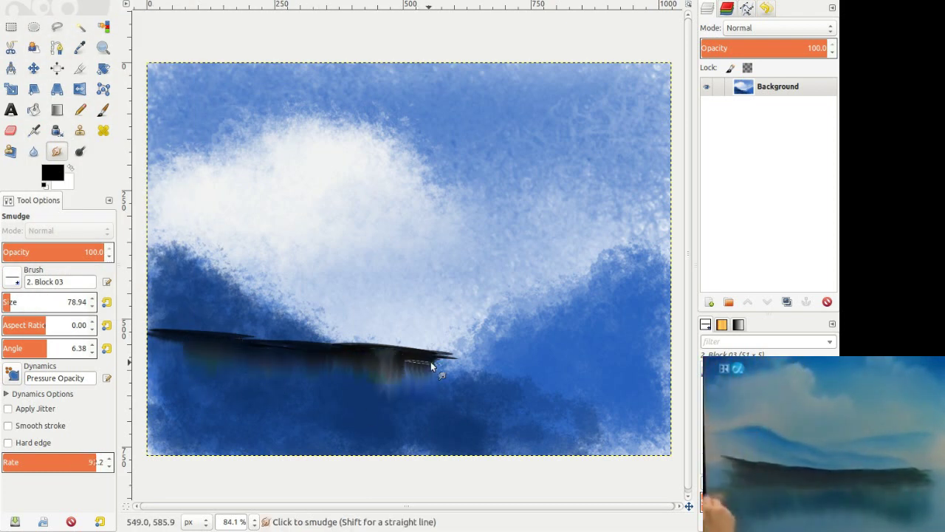
{"action": "left_click_drag", "start_coordinate": [447, 354], "coordinate": [452, 399]}
{"action": "left_click_drag", "start_coordinate": [370, 377], "coordinate": [388, 379]}
{"action": "mouse_move", "coordinate": [435, 355]}
{"action": "left_mouse_down"}
{"action": "mouse_move", "coordinate": [481, 431]}
{"action": "mouse_move", "coordinate": [433, 369]}
{"action": "left_mouse_up"}
{"action": "left_click", "coordinate": [110, 460]}
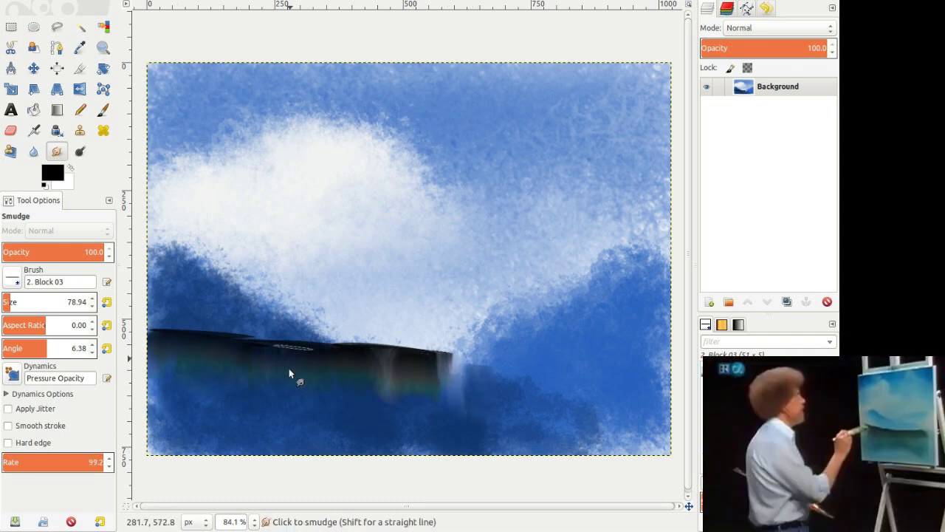
{"action": "left_click_drag", "start_coordinate": [344, 349], "coordinate": [341, 428]}
{"action": "key", "text": "ctrl+z"}
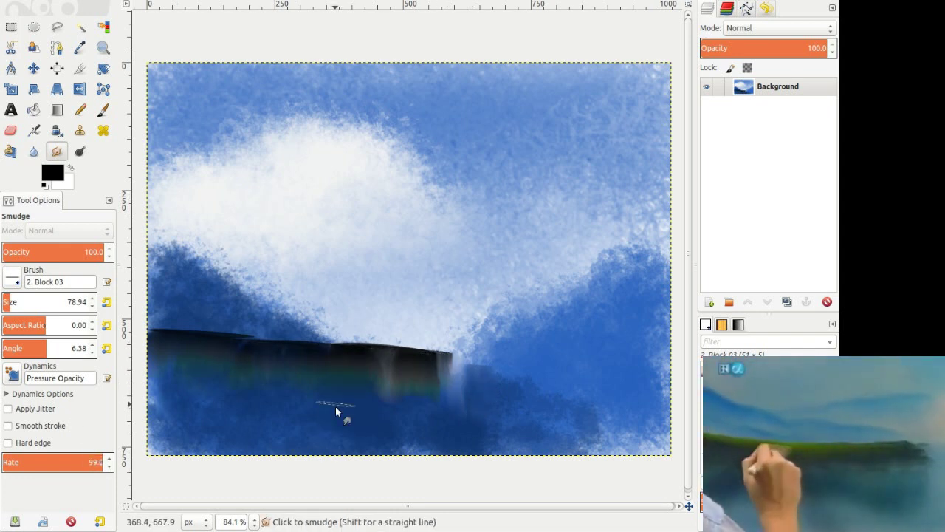
Choose a dark green as the painting colour.
{"action": "key", "text": "p"}
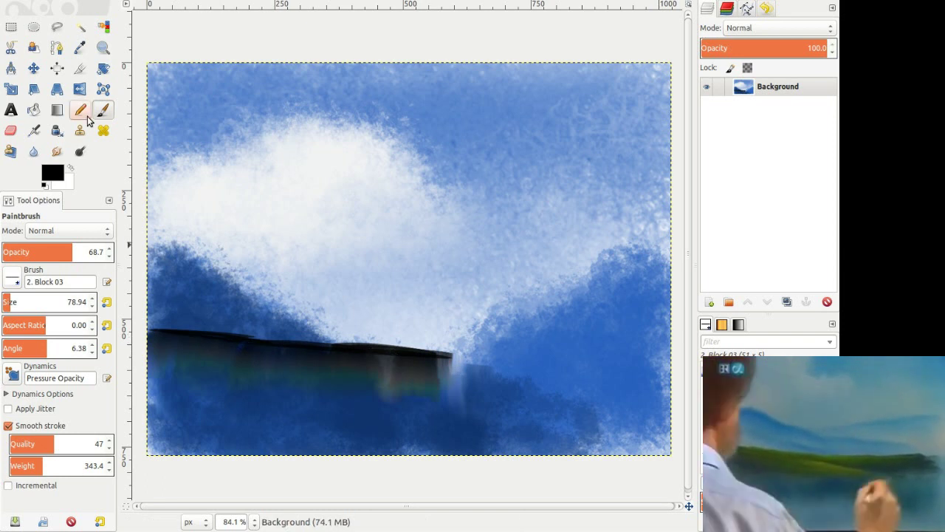
{"action": "left_click", "coordinate": [56, 151]}
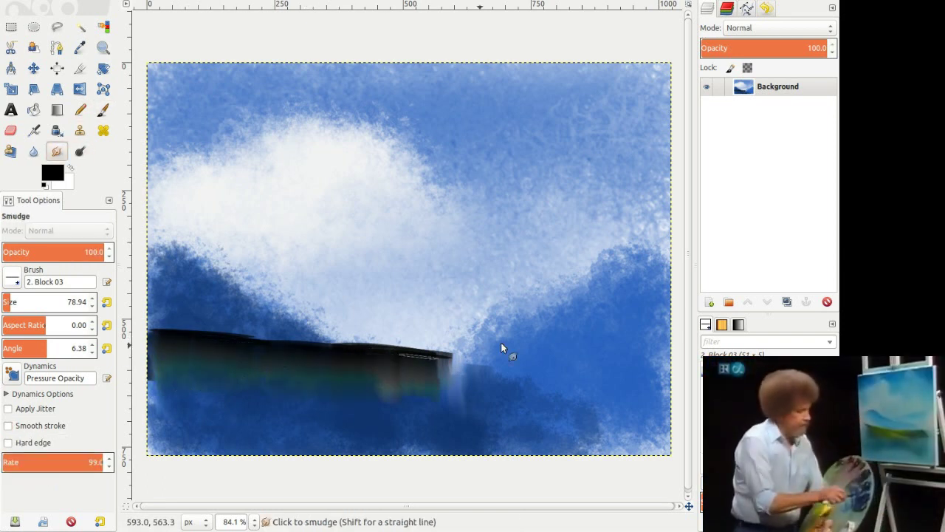
{"action": "left_click", "coordinate": [52, 173]}
{"action": "left_click", "coordinate": [34, 130]}
{"action": "left_click", "coordinate": [224, 274]}
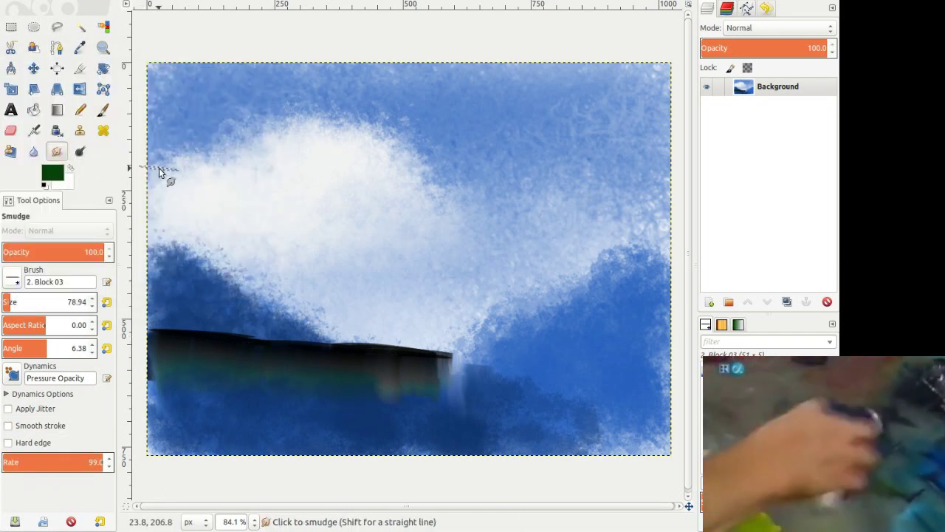
Paint the green field across the bottom at roughly 33–48% opacity.
{"action": "key", "text": "p"}
{"action": "left_click", "coordinate": [184, 344]}
{"action": "left_click", "coordinate": [39, 252]}
{"action": "mouse_move", "coordinate": [165, 350]}
{"action": "left_mouse_down"}
{"action": "mouse_move", "coordinate": [356, 370]}
{"action": "mouse_move", "coordinate": [243, 405]}
{"action": "mouse_move", "coordinate": [362, 466]}
{"action": "mouse_move", "coordinate": [498, 415]}
{"action": "left_mouse_up"}
{"action": "left_click", "coordinate": [51, 251]}
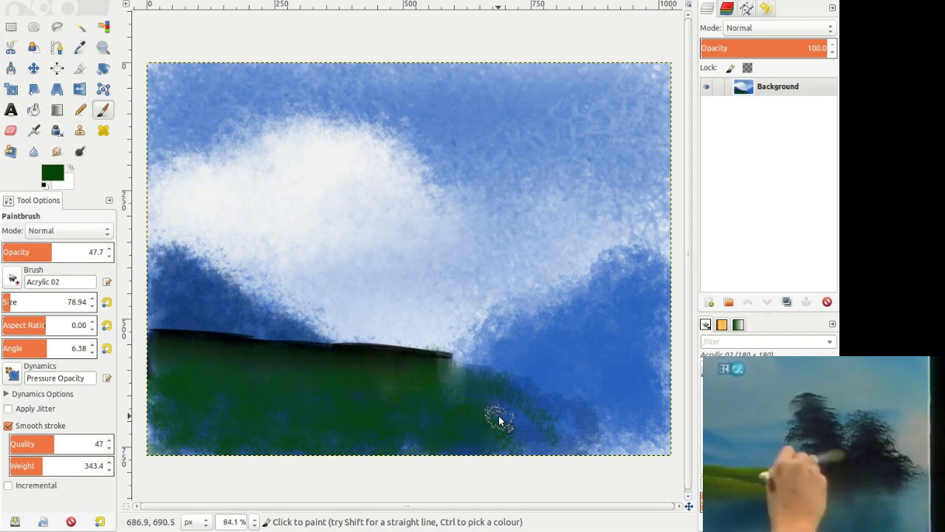
{"action": "left_click", "coordinate": [51, 299]}
Set up the Grass brush at about 128.5 size with a dark grey-green colour.
{"action": "left_click", "coordinate": [12, 277]}
{"action": "left_click", "coordinate": [43, 363]}
{"action": "left_click", "coordinate": [13, 278]}
{"action": "left_click", "coordinate": [91, 362]}
{"action": "left_click", "coordinate": [14, 301]}
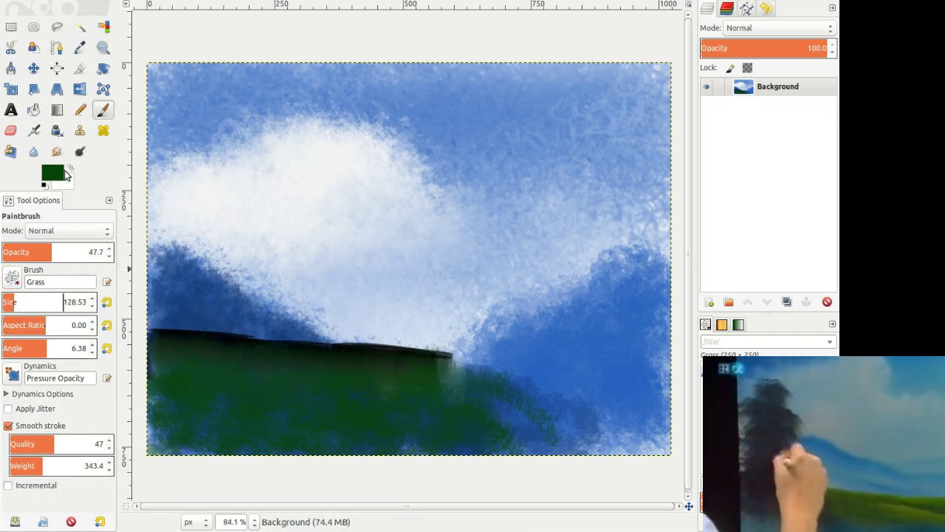
{"action": "left_click", "coordinate": [51, 173]}
{"action": "left_click", "coordinate": [228, 273]}
Paint tall dark trees on the left and right at about 68–73% opacity.
{"action": "mouse_move", "coordinate": [191, 316]}
{"action": "left_mouse_down"}
{"action": "mouse_move", "coordinate": [202, 307]}
{"action": "mouse_move", "coordinate": [173, 240]}
{"action": "mouse_move", "coordinate": [211, 254]}
{"action": "mouse_move", "coordinate": [179, 338]}
{"action": "mouse_move", "coordinate": [204, 324]}
{"action": "left_mouse_up"}
{"action": "left_click", "coordinate": [92, 249]}
{"action": "left_click_drag", "start_coordinate": [71, 254], "coordinate": [46, 254]}
{"action": "left_click", "coordinate": [52, 173]}
{"action": "left_click", "coordinate": [228, 276]}
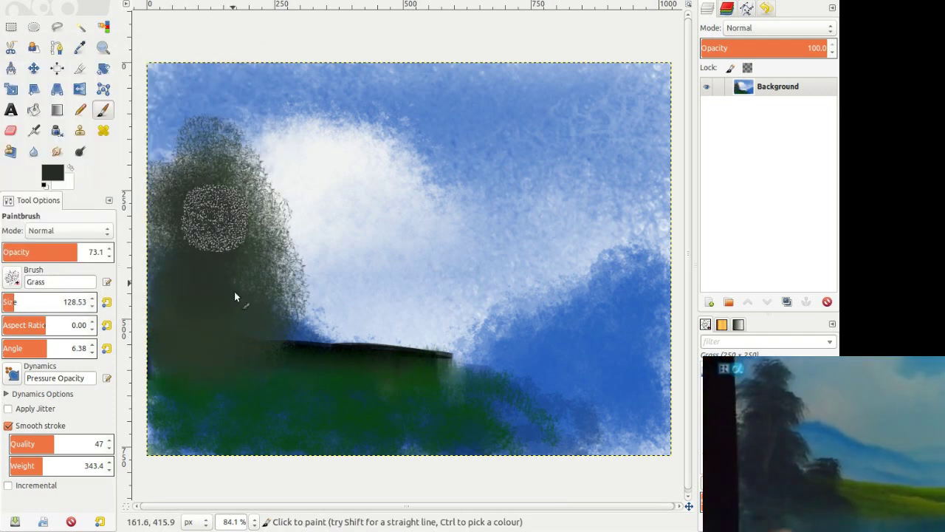
{"action": "left_click_drag", "start_coordinate": [234, 290], "coordinate": [175, 308]}
{"action": "mouse_move", "coordinate": [510, 236]}
{"action": "left_mouse_down"}
{"action": "mouse_move", "coordinate": [491, 271]}
{"action": "mouse_move", "coordinate": [520, 362]}
{"action": "mouse_move", "coordinate": [661, 232]}
{"action": "mouse_move", "coordinate": [623, 207]}
{"action": "mouse_move", "coordinate": [523, 392]}
{"action": "mouse_move", "coordinate": [502, 311]}
{"action": "left_mouse_up"}
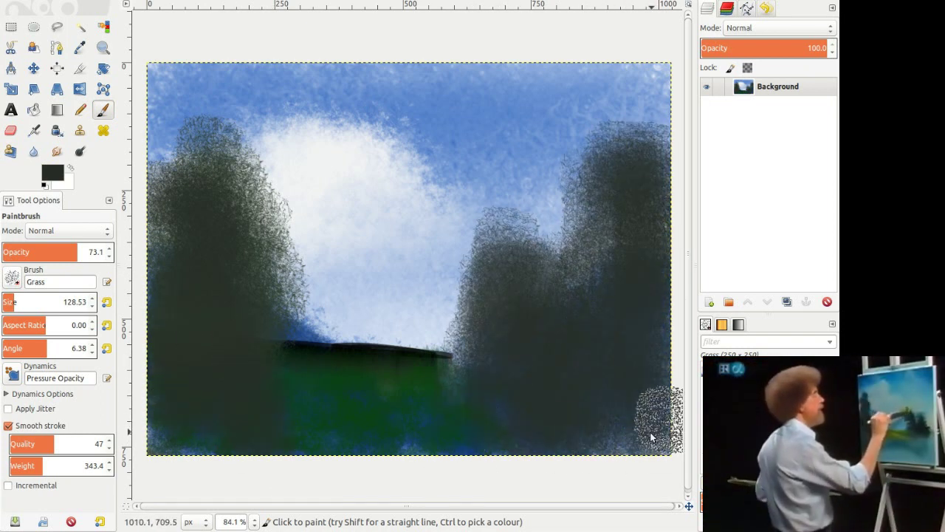
Paint thin dark trunks and branches into the left and right trees.
{"action": "left_click", "coordinate": [52, 173]}
{"action": "left_click_drag", "start_coordinate": [6, 303], "coordinate": [4, 303]}
{"action": "left_click_drag", "start_coordinate": [198, 174], "coordinate": [208, 436]}
{"action": "left_click_drag", "start_coordinate": [520, 320], "coordinate": [595, 390]}
{"action": "left_click_drag", "start_coordinate": [632, 201], "coordinate": [632, 439]}
{"action": "left_click_drag", "start_coordinate": [602, 342], "coordinate": [629, 381]}
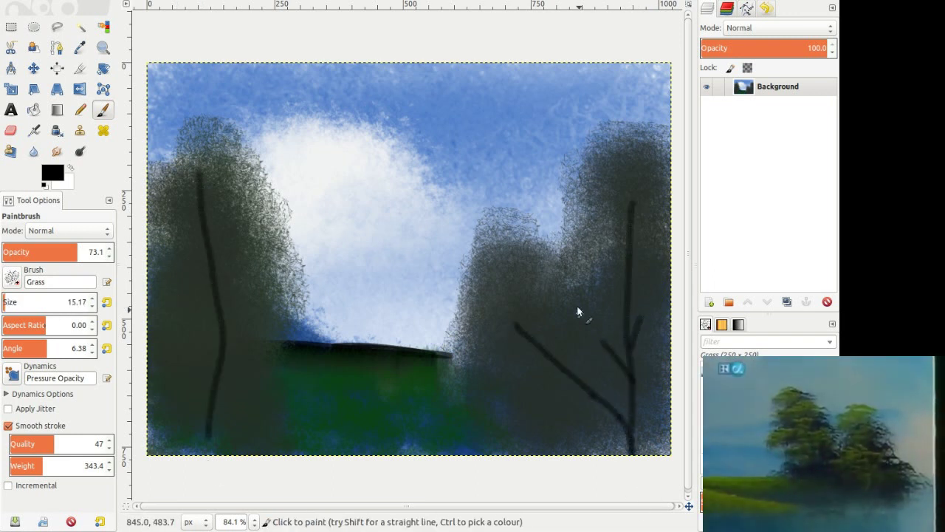
{"action": "left_click_drag", "start_coordinate": [650, 244], "coordinate": [631, 255]}
{"action": "left_click_drag", "start_coordinate": [613, 268], "coordinate": [627, 288]}
{"action": "left_click_drag", "start_coordinate": [222, 222], "coordinate": [213, 248]}
{"action": "left_click_drag", "start_coordinate": [155, 273], "coordinate": [218, 347]}
{"action": "left_click_drag", "start_coordinate": [266, 336], "coordinate": [214, 414]}
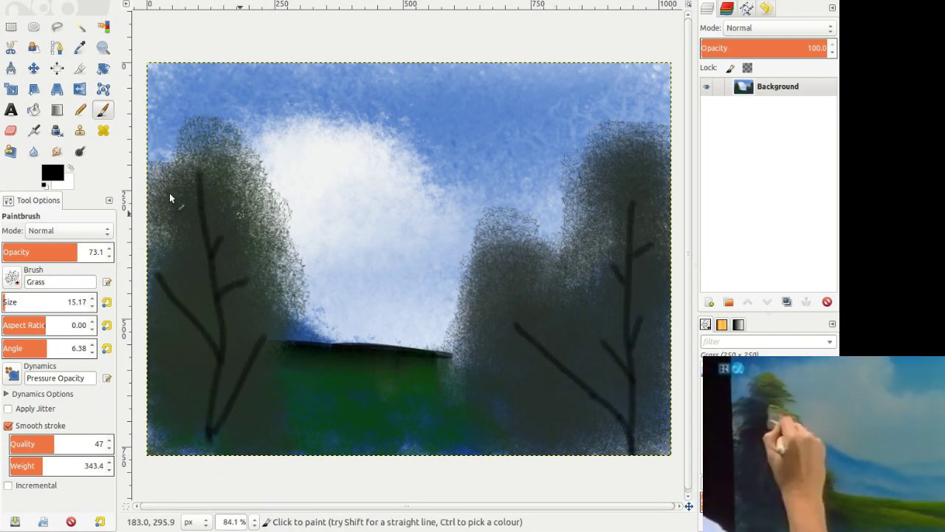
Dab olive foliage onto both trees with the Acrylic 02 brush at size about 86.
{"action": "left_click", "coordinate": [51, 173]}
{"action": "left_click", "coordinate": [230, 274]}
{"action": "left_click", "coordinate": [12, 277]}
{"action": "left_click", "coordinate": [29, 317]}
{"action": "left_click_drag", "start_coordinate": [3, 303], "coordinate": [11, 303]}
{"action": "left_click_drag", "start_coordinate": [161, 189], "coordinate": [181, 363]}
{"action": "mouse_move", "coordinate": [613, 258]}
{"action": "left_mouse_down"}
{"action": "mouse_move", "coordinate": [646, 258]}
{"action": "mouse_move", "coordinate": [613, 347]}
{"action": "left_mouse_up"}
{"action": "mouse_move", "coordinate": [575, 323]}
{"action": "left_mouse_down"}
{"action": "mouse_move", "coordinate": [580, 365]}
{"action": "mouse_move", "coordinate": [533, 339]}
{"action": "mouse_move", "coordinate": [628, 316]}
{"action": "left_mouse_up"}
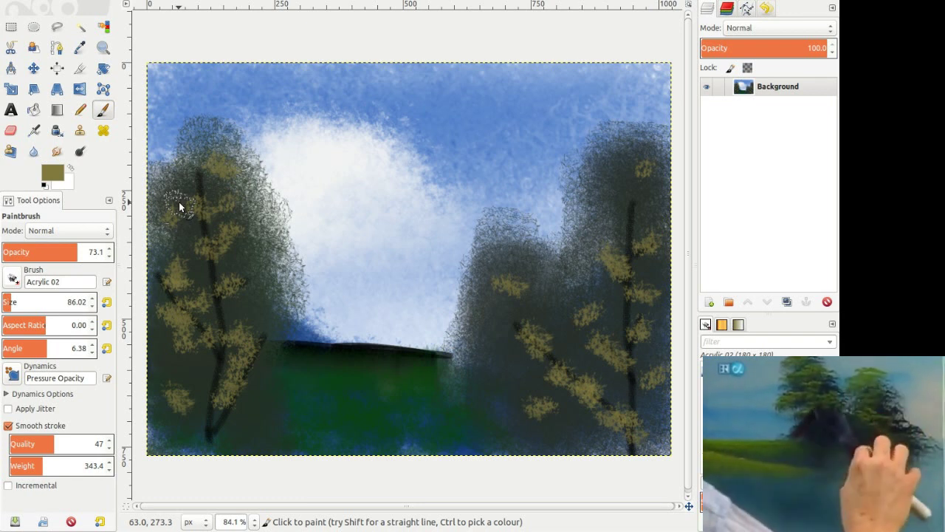
Paint a near-black barn silhouette with the Pencil angled about -47 degrees.
{"action": "left_click", "coordinate": [52, 174]}
{"action": "key", "text": "Return"}
{"action": "left_click", "coordinate": [8, 425]}
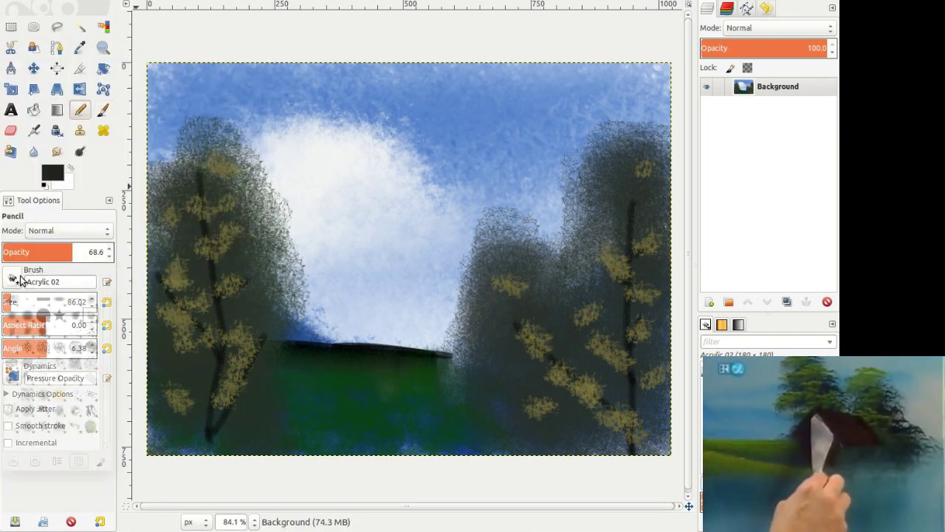
{"action": "left_click", "coordinate": [60, 344]}
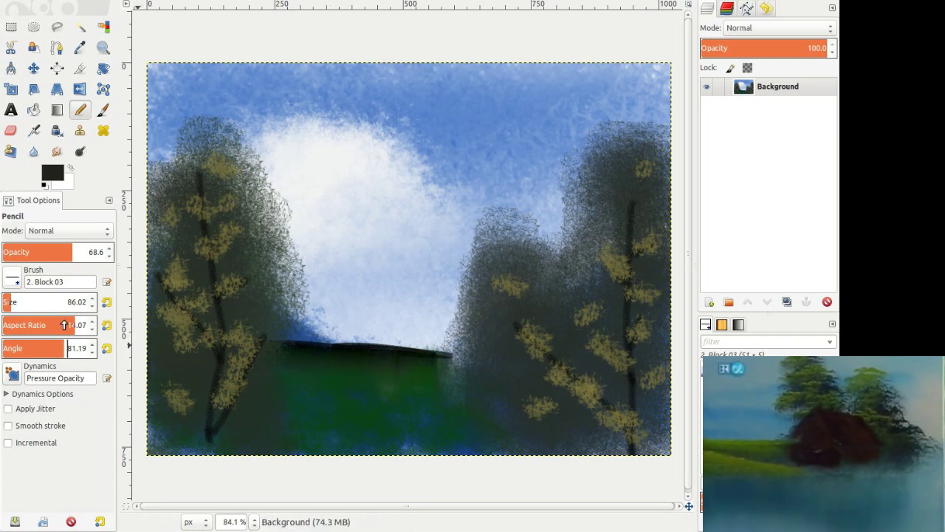
{"action": "left_click_drag", "start_coordinate": [45, 349], "coordinate": [16, 349]}
{"action": "mouse_move", "coordinate": [399, 325]}
{"action": "left_mouse_down"}
{"action": "mouse_move", "coordinate": [491, 364]}
{"action": "mouse_move", "coordinate": [389, 350]}
{"action": "mouse_move", "coordinate": [424, 428]}
{"action": "mouse_move", "coordinate": [464, 417]}
{"action": "mouse_move", "coordinate": [403, 382]}
{"action": "mouse_move", "coordinate": [496, 391]}
{"action": "mouse_move", "coordinate": [410, 395]}
{"action": "mouse_move", "coordinate": [487, 407]}
{"action": "mouse_move", "coordinate": [382, 367]}
{"action": "mouse_move", "coordinate": [443, 344]}
{"action": "mouse_move", "coordinate": [486, 409]}
{"action": "left_mouse_up"}
Fill the barn front with light tan and draw three black vertical plank lines.
{"action": "mouse_move", "coordinate": [372, 386]}
{"action": "left_mouse_down"}
{"action": "mouse_move", "coordinate": [475, 413]}
{"action": "mouse_move", "coordinate": [398, 395]}
{"action": "mouse_move", "coordinate": [407, 424]}
{"action": "left_mouse_up"}
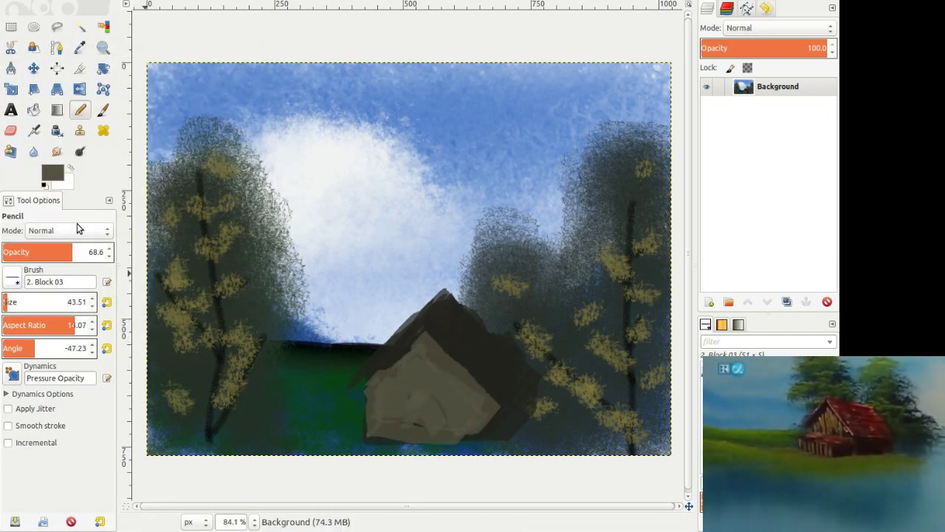
{"action": "left_click_drag", "start_coordinate": [33, 348], "coordinate": [67, 348]}
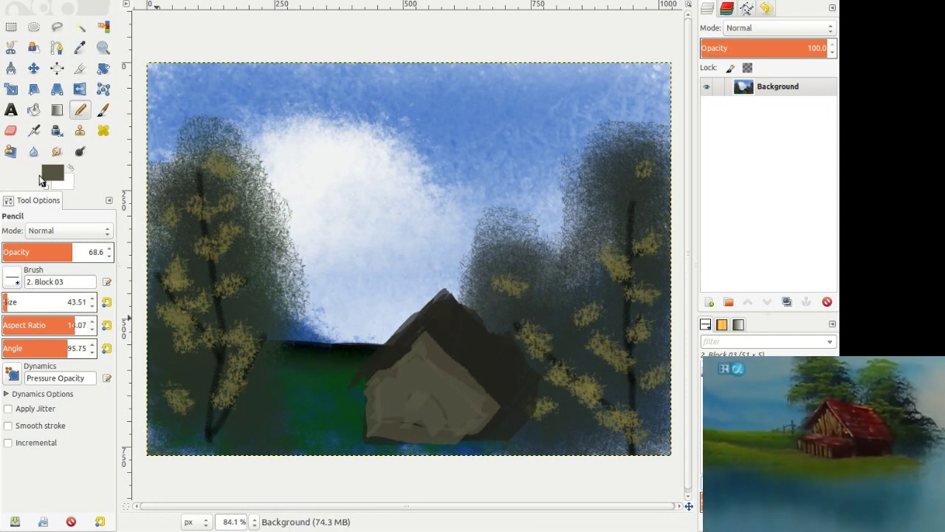
{"action": "key", "text": "d"}
{"action": "left_click_drag", "start_coordinate": [383, 362], "coordinate": [383, 436]}
{"action": "left_click_drag", "start_coordinate": [399, 347], "coordinate": [399, 442]}
{"action": "left_click_drag", "start_coordinate": [439, 340], "coordinate": [440, 435]}
{"action": "left_click_drag", "start_coordinate": [467, 354], "coordinate": [469, 430]}
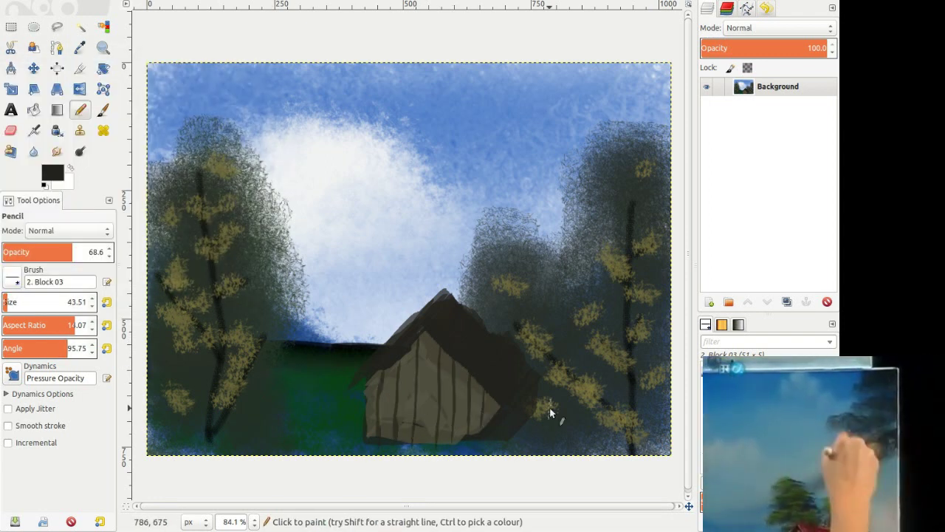
Paint a large dark foliage mass in the upper right with Acrylic 02 at size 277.
{"action": "left_click", "coordinate": [12, 278]}
{"action": "left_click", "coordinate": [78, 364]}
{"action": "left_click_drag", "start_coordinate": [42, 302], "coordinate": [27, 302]}
{"action": "left_click_drag", "start_coordinate": [54, 348], "coordinate": [40, 348]}
{"action": "mouse_move", "coordinate": [595, 101]}
{"action": "left_mouse_down"}
{"action": "mouse_move", "coordinate": [600, 246]}
{"action": "mouse_move", "coordinate": [632, 269]}
{"action": "mouse_move", "coordinate": [575, 82]}
{"action": "mouse_move", "coordinate": [631, 152]}
{"action": "left_mouse_up"}
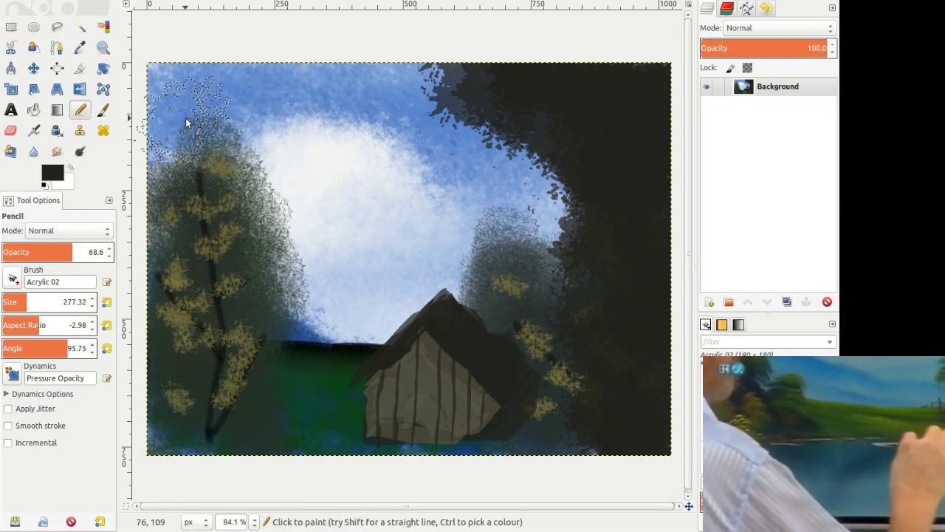
Smudge green grass over the blue bottom edge and soften the barn front.
{"action": "left_click", "coordinate": [57, 151]}
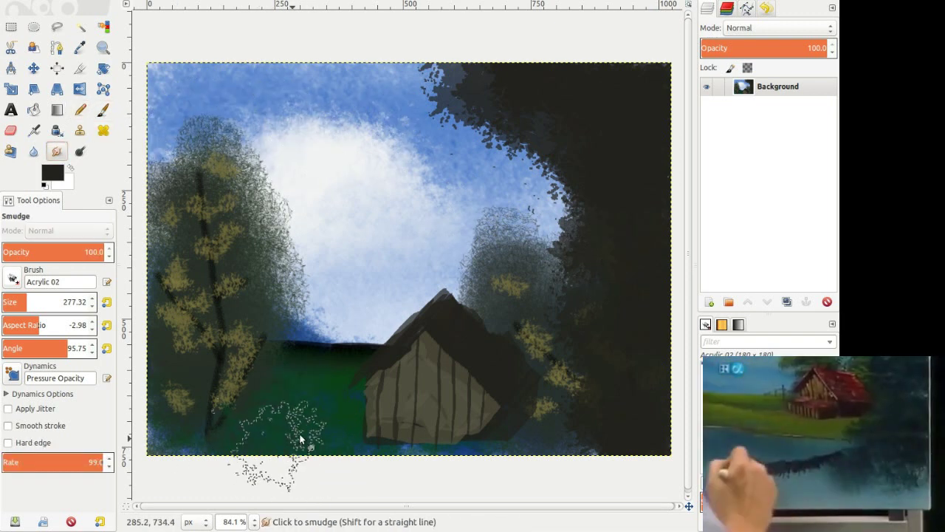
{"action": "key", "text": "bracketleft"}
{"action": "key", "text": "bracketleft"}
{"action": "key", "text": "bracketleft"}
{"action": "mouse_move", "coordinate": [382, 461]}
{"action": "left_mouse_down"}
{"action": "mouse_move", "coordinate": [566, 453]}
{"action": "mouse_move", "coordinate": [489, 447]}
{"action": "mouse_move", "coordinate": [354, 396]}
{"action": "mouse_move", "coordinate": [309, 434]}
{"action": "mouse_move", "coordinate": [158, 446]}
{"action": "mouse_move", "coordinate": [308, 381]}
{"action": "mouse_move", "coordinate": [263, 436]}
{"action": "mouse_move", "coordinate": [239, 353]}
{"action": "mouse_move", "coordinate": [203, 319]}
{"action": "mouse_move", "coordinate": [207, 194]}
{"action": "mouse_move", "coordinate": [230, 384]}
{"action": "mouse_move", "coordinate": [204, 424]}
{"action": "left_mouse_up"}
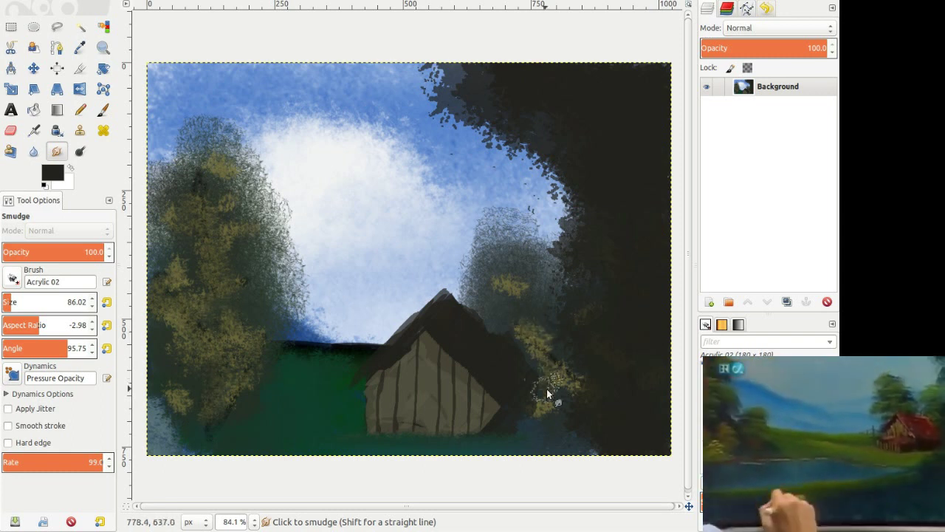
{"action": "mouse_move", "coordinate": [430, 350]}
{"action": "left_mouse_down"}
{"action": "mouse_move", "coordinate": [460, 411]}
{"action": "mouse_move", "coordinate": [411, 449]}
{"action": "mouse_move", "coordinate": [394, 369]}
{"action": "mouse_move", "coordinate": [409, 372]}
{"action": "left_mouse_up"}
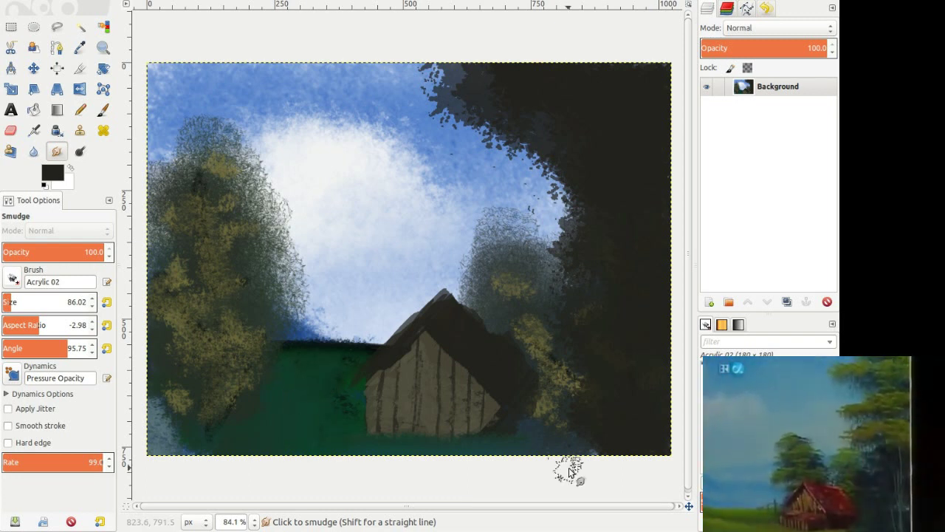
Dab faint olive highlights onto the right tree at about 23.7 opacity.
{"action": "left_click", "coordinate": [103, 111]}
{"action": "left_click", "coordinate": [29, 251]}
{"action": "mouse_move", "coordinate": [579, 132]}
{"action": "left_mouse_down"}
{"action": "mouse_move", "coordinate": [624, 79]}
{"action": "mouse_move", "coordinate": [535, 120]}
{"action": "mouse_move", "coordinate": [629, 153]}
{"action": "mouse_move", "coordinate": [662, 279]}
{"action": "left_mouse_up"}
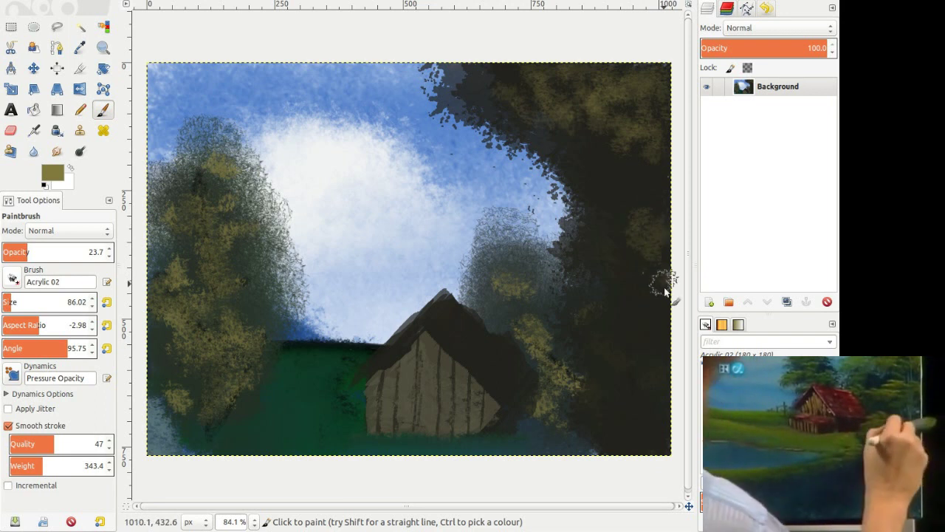
{"action": "key", "text": "s"}
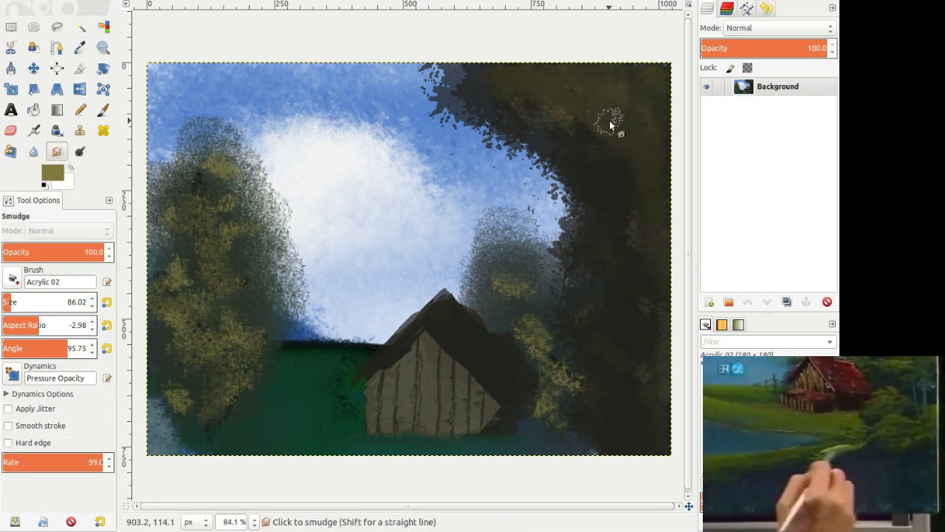
Draw black shingle stripes on the barn roof with the Pencil and 2. Block 03 at angle 0.
{"action": "key", "text": "n"}
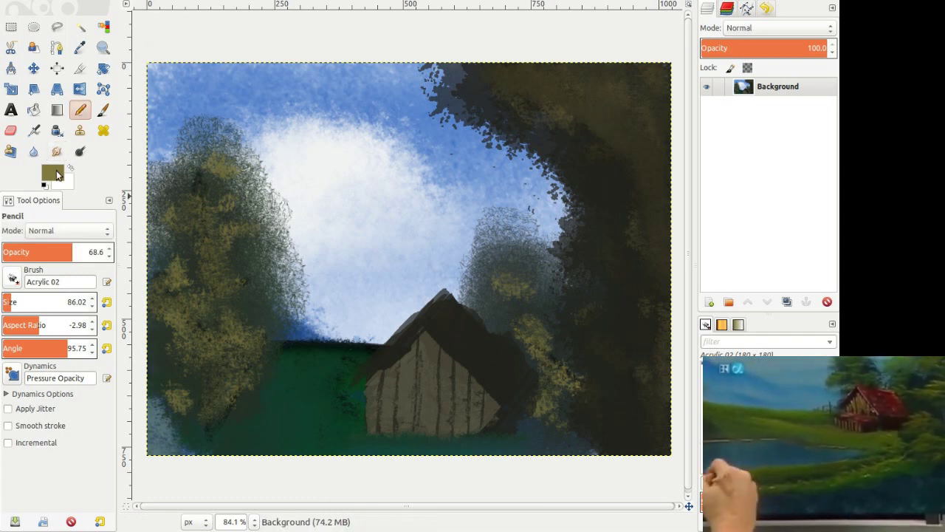
{"action": "key", "text": "d"}
{"action": "left_click", "coordinate": [12, 278]}
{"action": "left_click", "coordinate": [30, 325]}
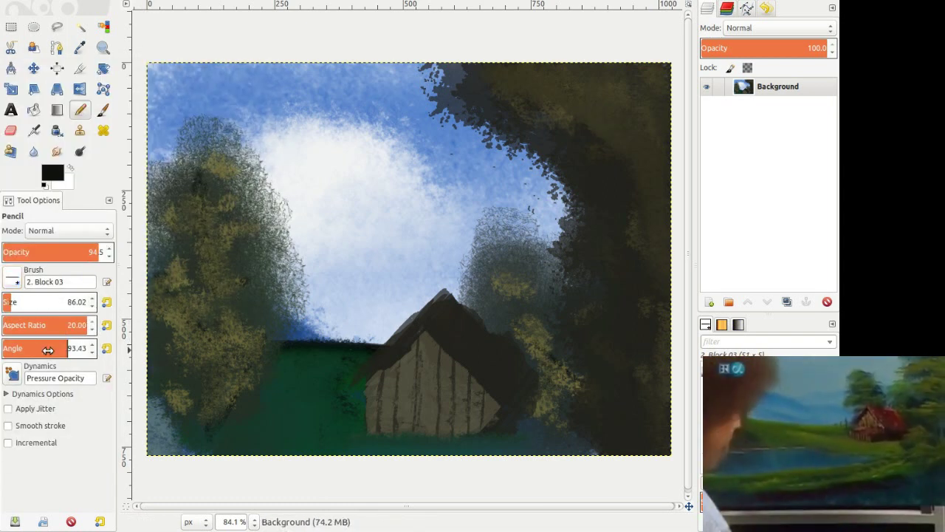
{"action": "mouse_move", "coordinate": [71, 348]}
{"action": "left_mouse_down"}
{"action": "mouse_move", "coordinate": [44, 348]}
{"action": "mouse_move", "coordinate": [63, 350]}
{"action": "left_mouse_up"}
{"action": "left_click_drag", "start_coordinate": [469, 340], "coordinate": [521, 386]}
Smear the lower-left grass with the Smudge tool using the Acrylic 02 brush.
{"action": "left_click", "coordinate": [57, 151]}
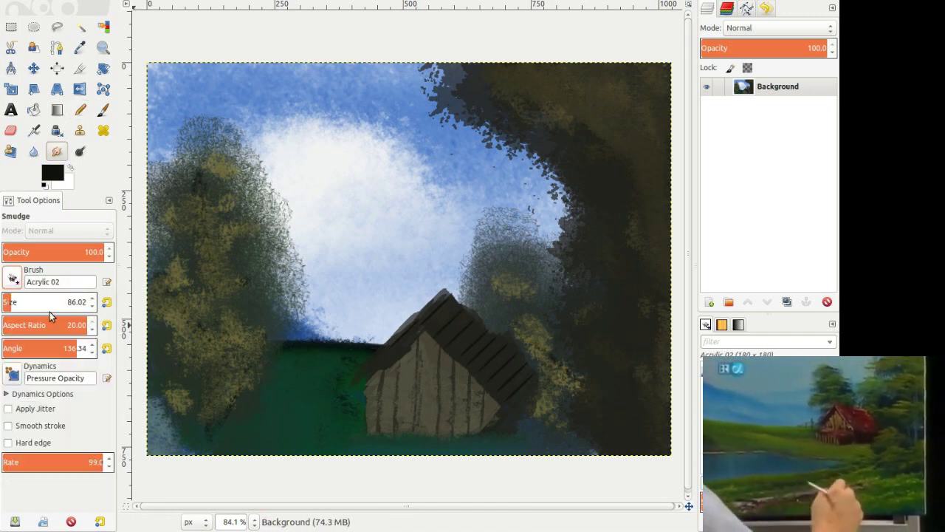
{"action": "left_click", "coordinate": [11, 277]}
{"action": "left_click", "coordinate": [29, 325]}
{"action": "left_click", "coordinate": [12, 277]}
{"action": "left_click", "coordinate": [43, 330]}
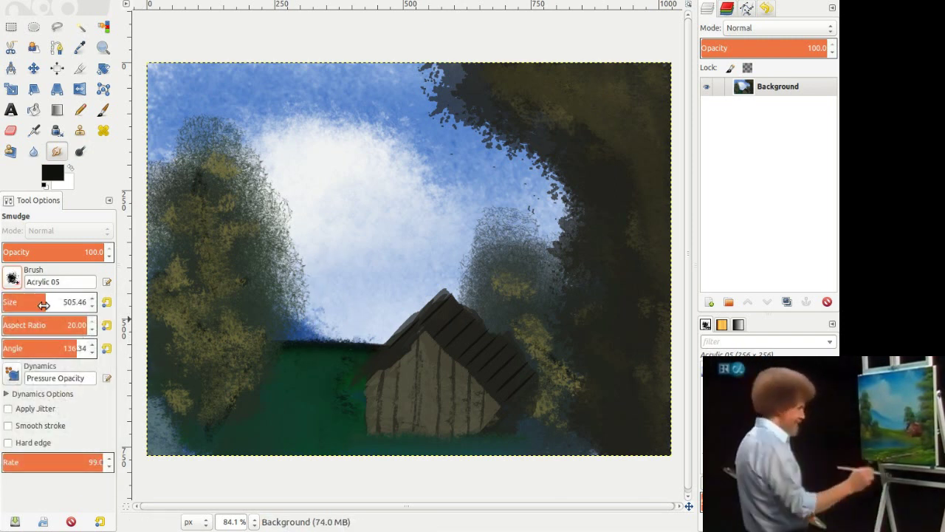
{"action": "left_click", "coordinate": [12, 277]}
{"action": "left_click", "coordinate": [85, 317]}
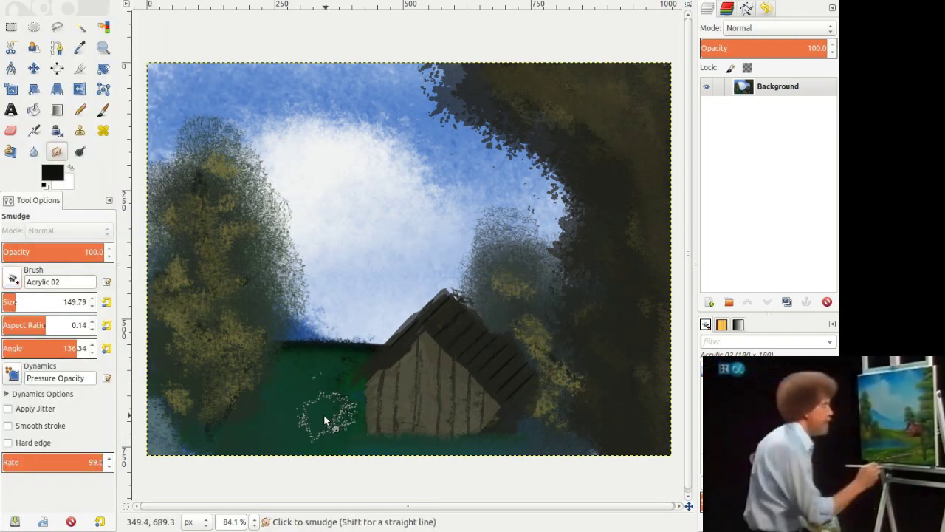
{"action": "left_click_drag", "start_coordinate": [302, 382], "coordinate": [163, 432]}
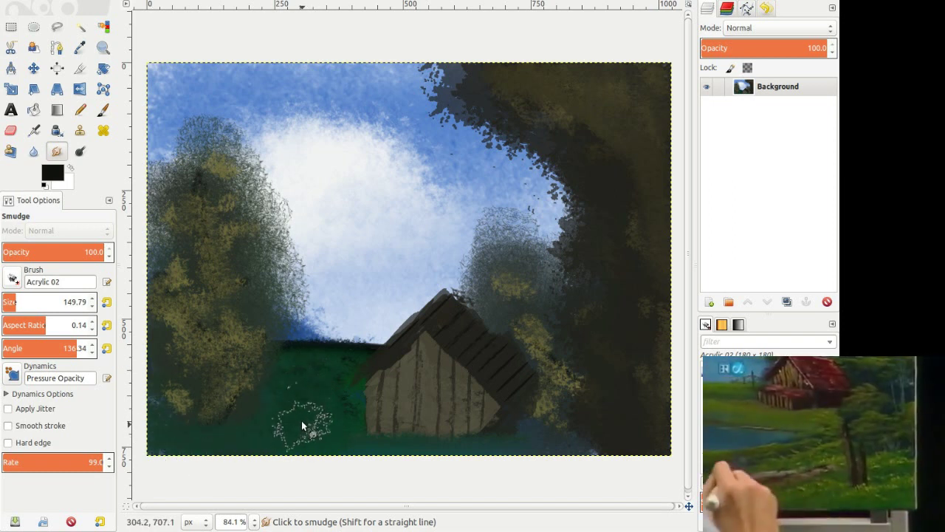
{"action": "left_click", "coordinate": [52, 172]}
Set dark red a71b1b and dab autumn foliage onto the right tree.
{"action": "left_click", "coordinate": [74, 151]}
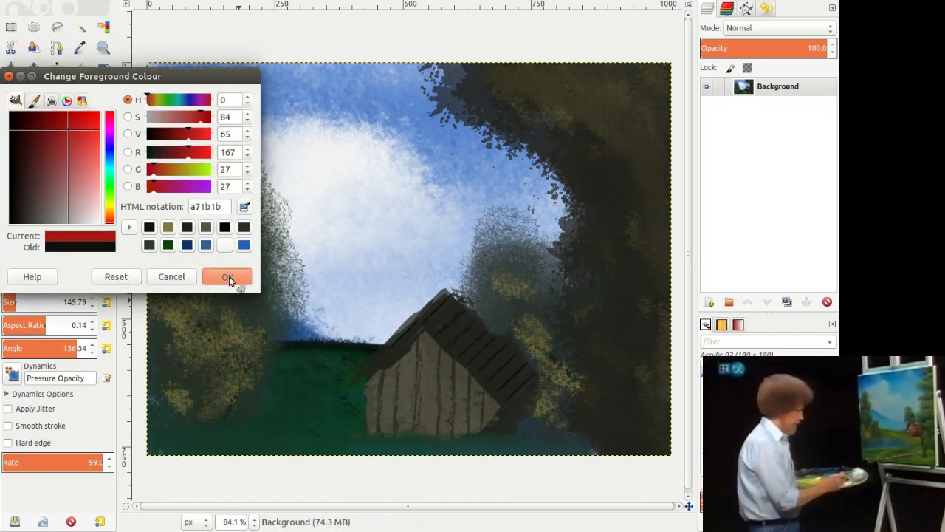
{"action": "left_click", "coordinate": [227, 276]}
{"action": "left_click", "coordinate": [514, 269]}
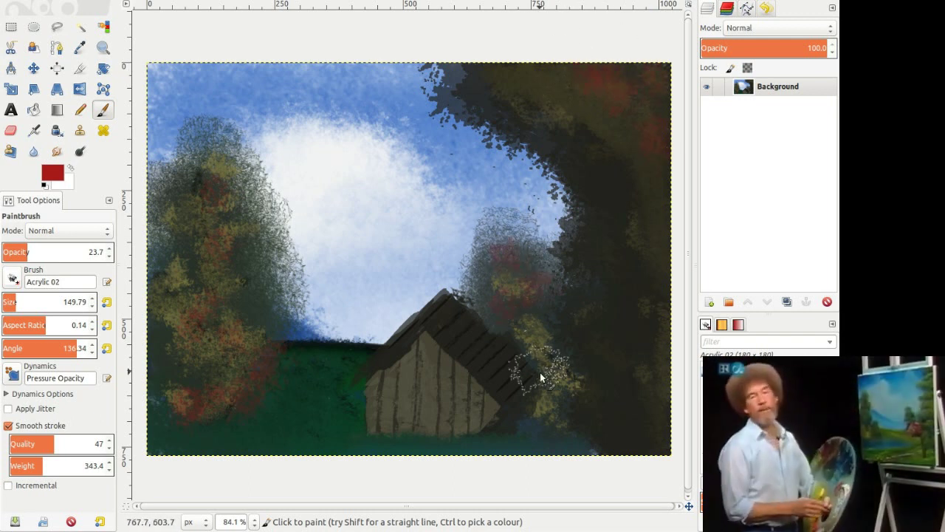